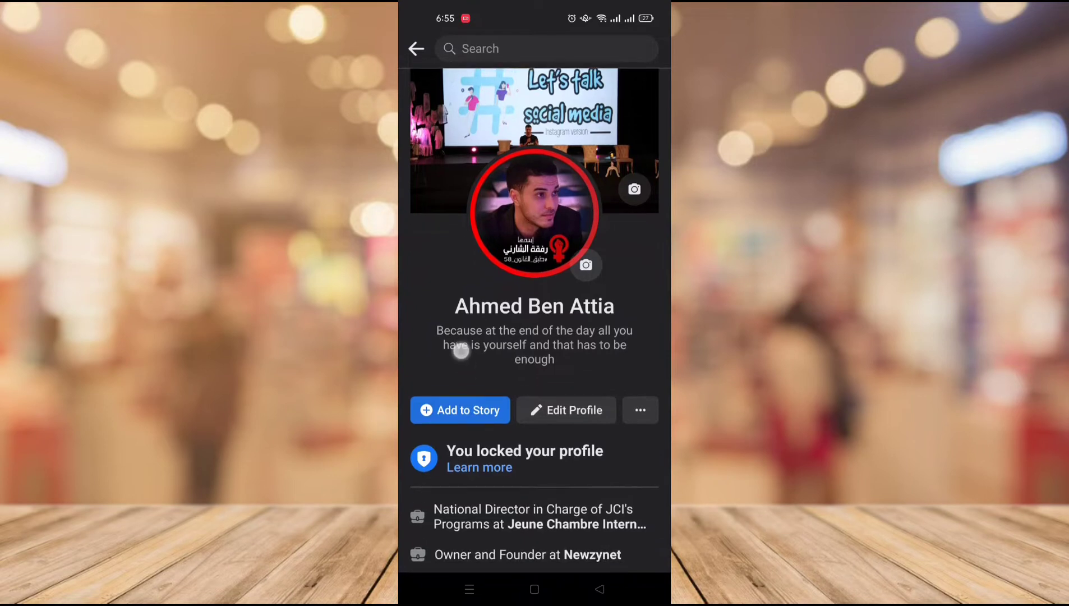
# Scroll the profile down to the Posts section with the 'What's on your mind?' composer.
pyautogui.scroll(-2, 449, 337)
pyautogui.scroll(2, 457, 325)
pyautogui.scroll(2, 445, 331)
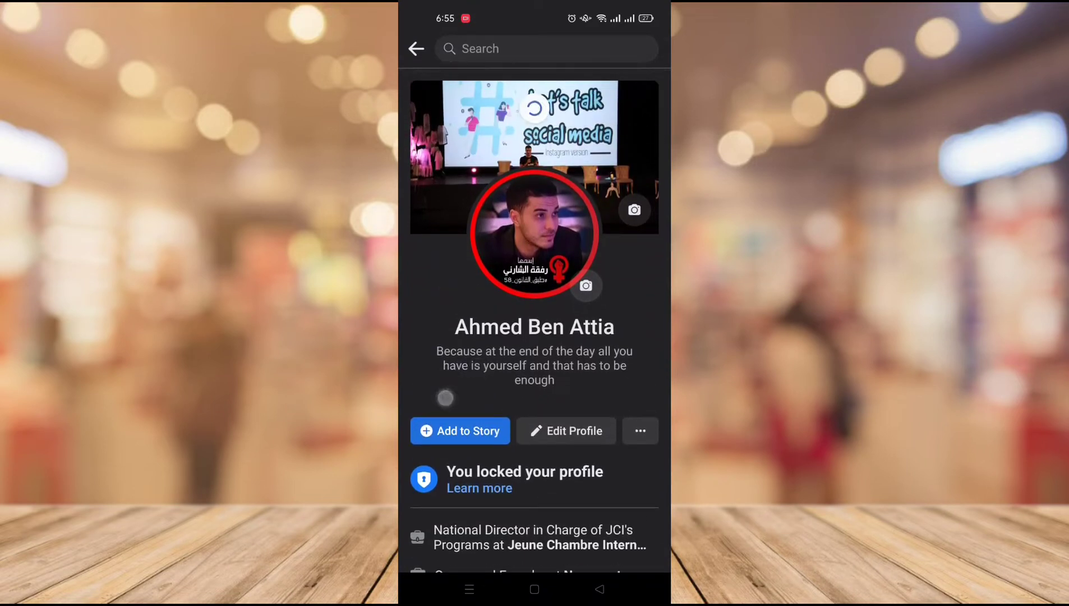
pyautogui.scroll(-3, 439, 281)
pyautogui.scroll(-2, 449, 280)
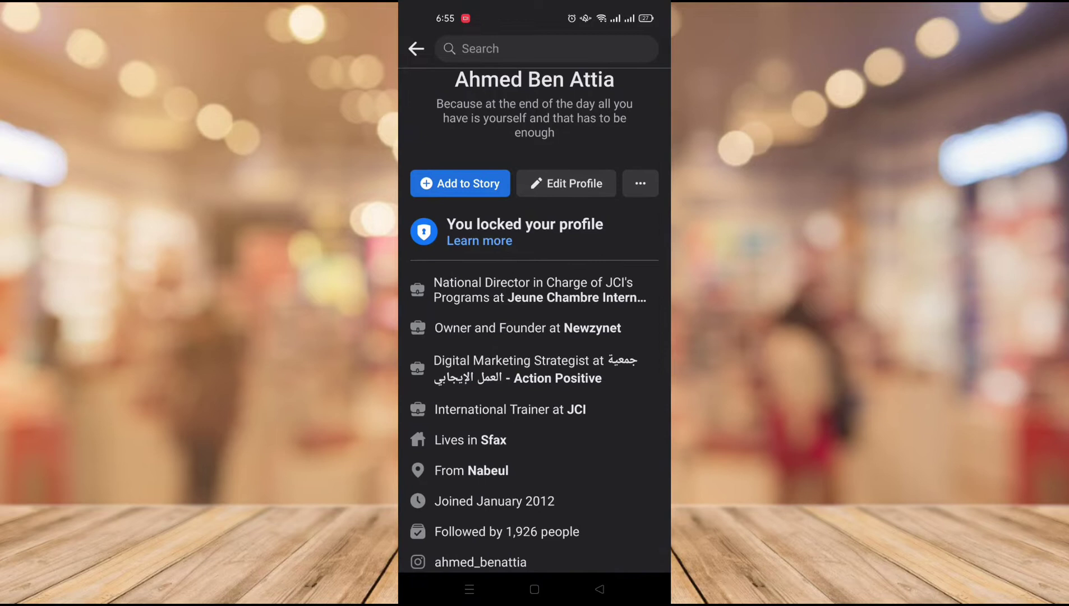
pyautogui.scroll(-3, 467, 303)
pyautogui.scroll(-6, 468, 303)
pyautogui.scroll(-5, 452, 281)
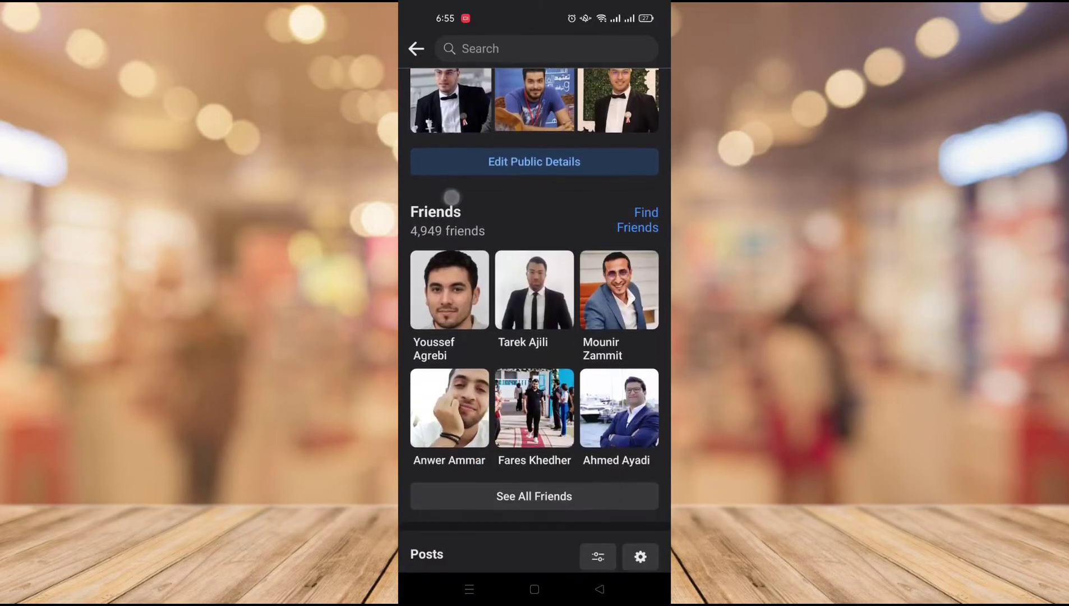
pyautogui.scroll(-5, 453, 280)
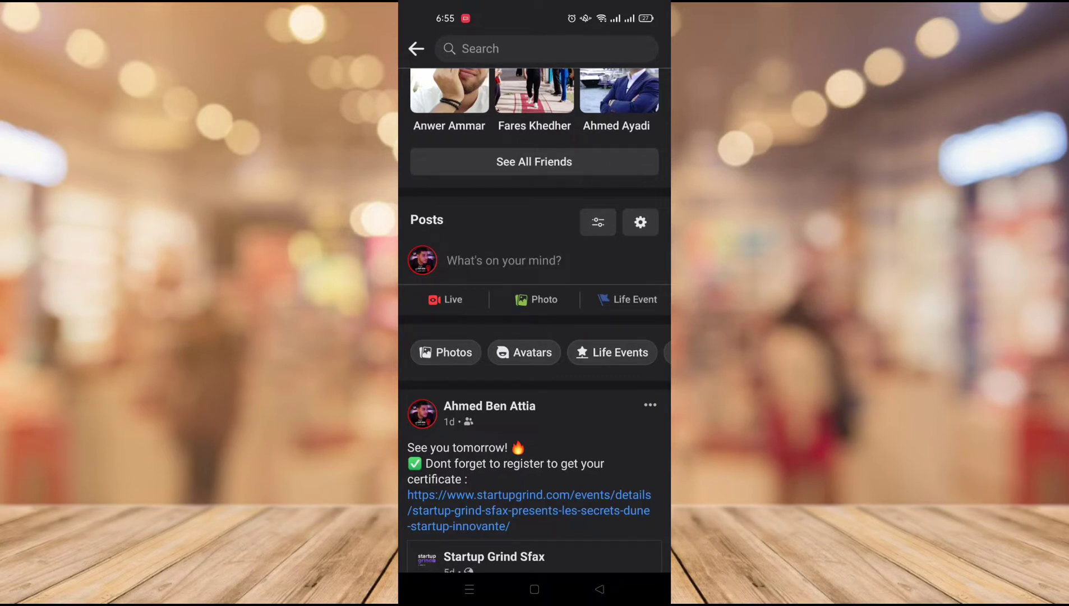
# Start a photo post with the Reminder image and caption it 'Test'.
pyautogui.click(536, 299)
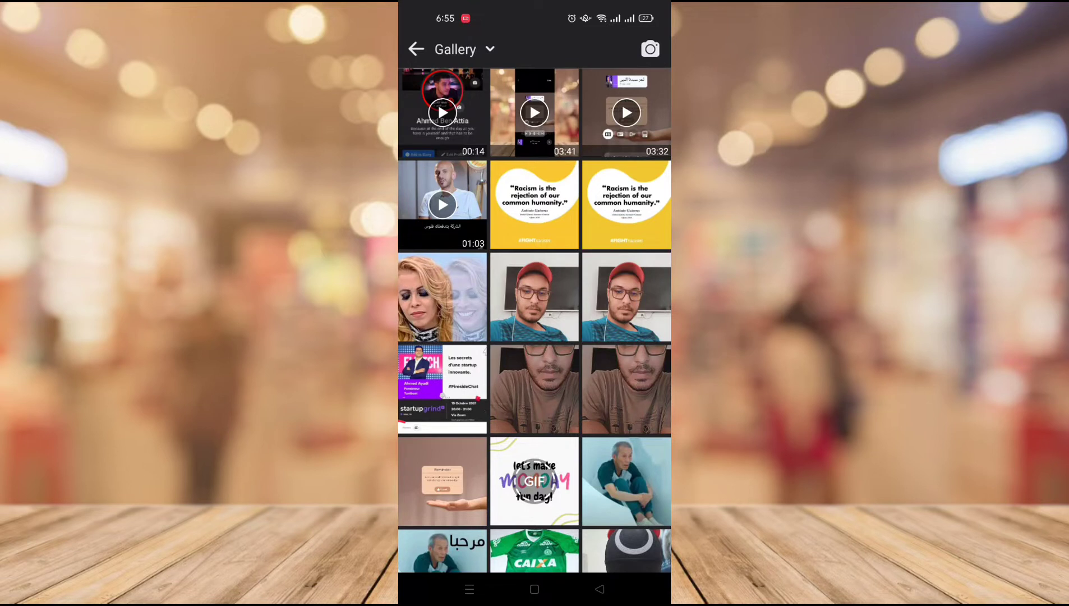
pyautogui.click(443, 482)
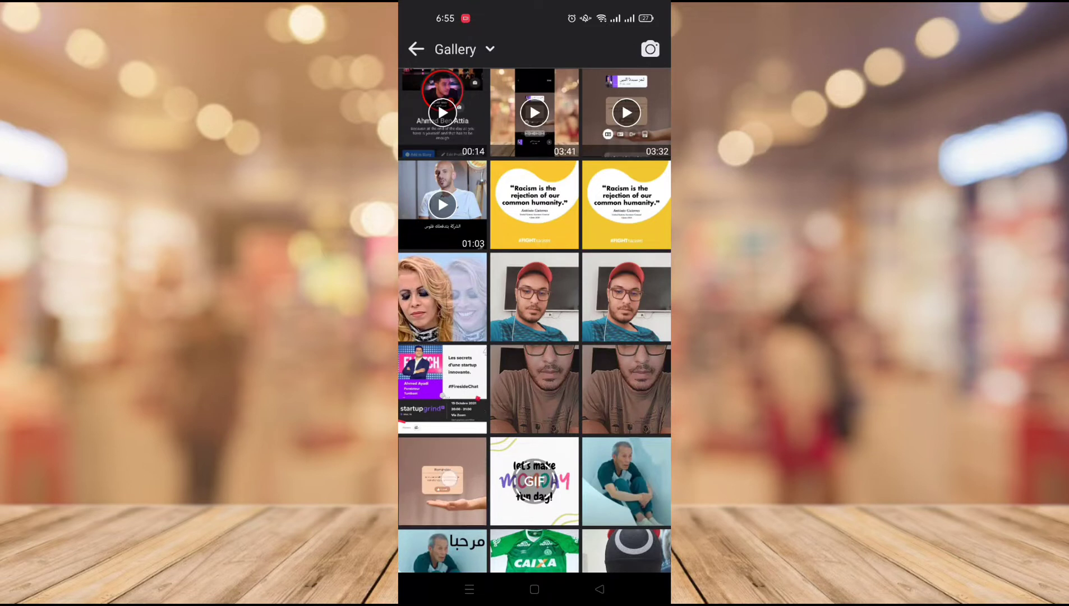
pyautogui.click(644, 49)
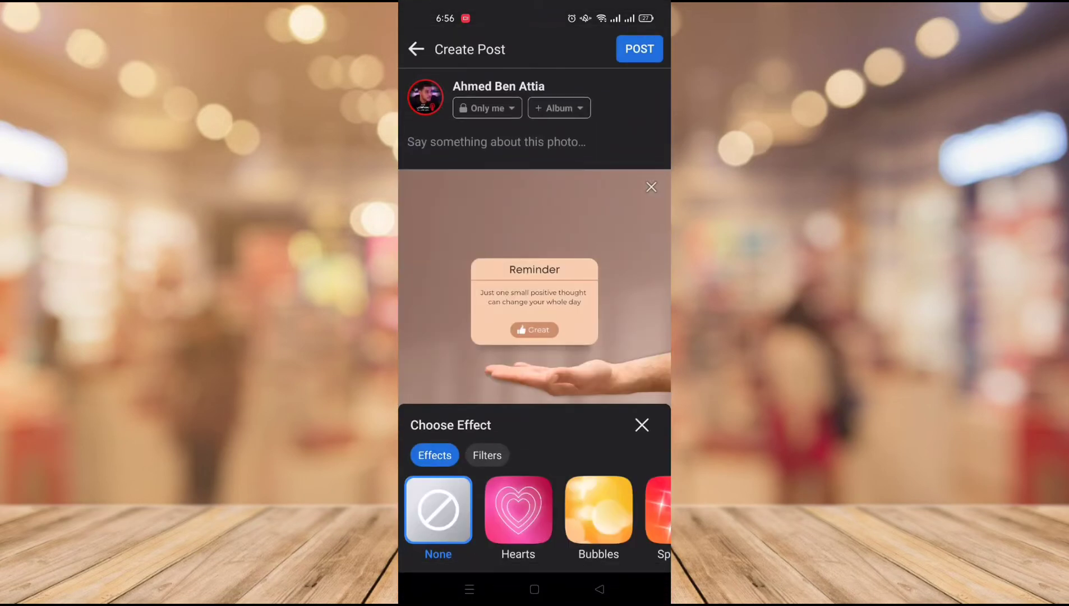
pyautogui.click(440, 140)
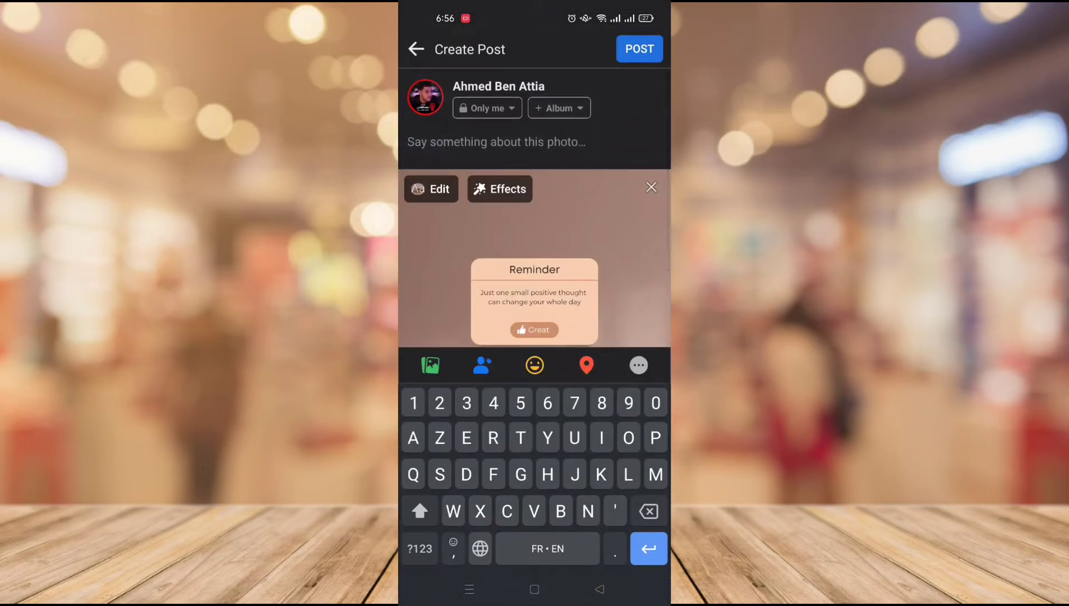
pyautogui.write('Test')
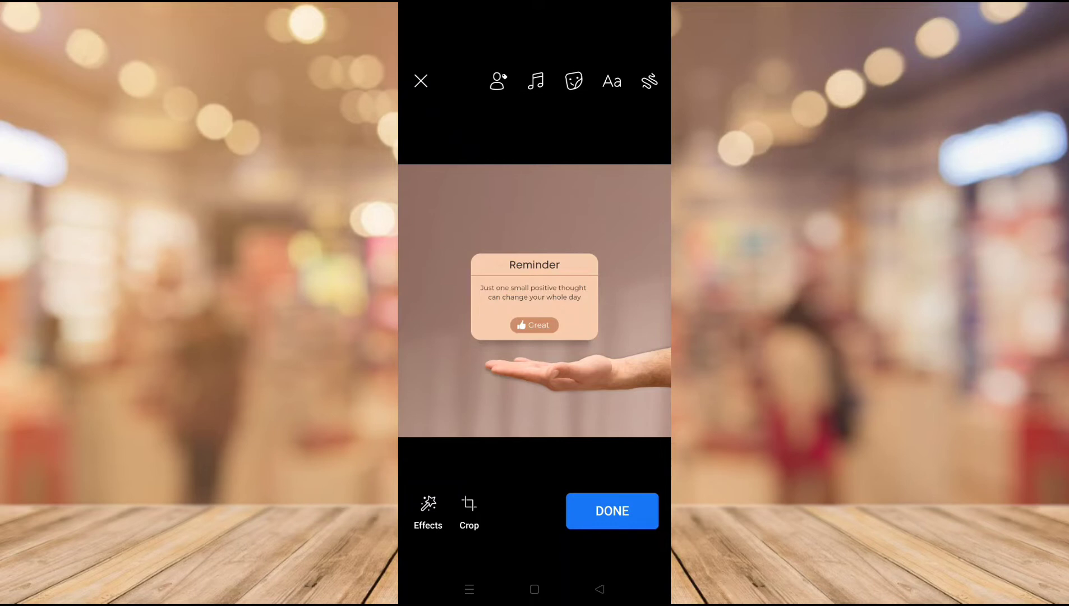
# Open the photo's song library and scroll down to 'Belle, Belle!' by Naïka.
pyautogui.click(536, 81)
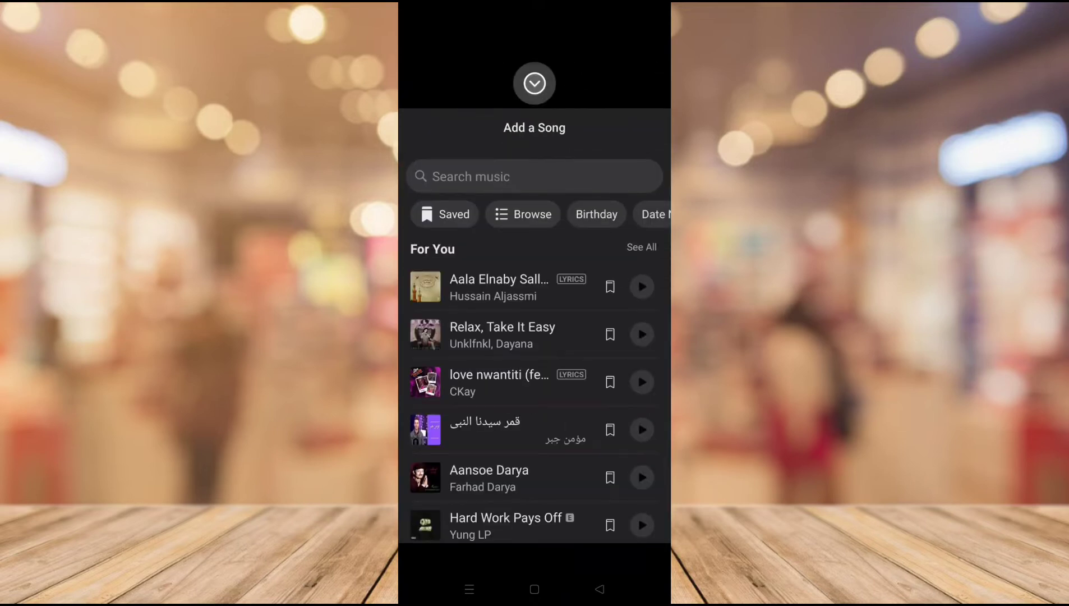
pyautogui.scroll(-5, 475, 298)
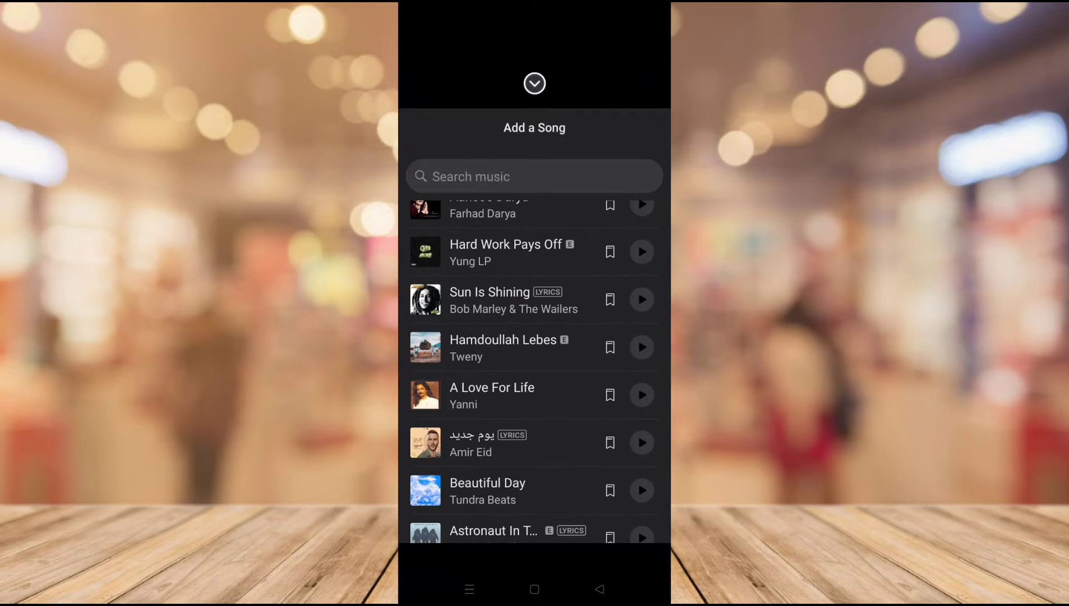
pyautogui.scroll(-5, 456, 267)
pyautogui.scroll(-4, 533, 370)
pyautogui.scroll(-3, 533, 370)
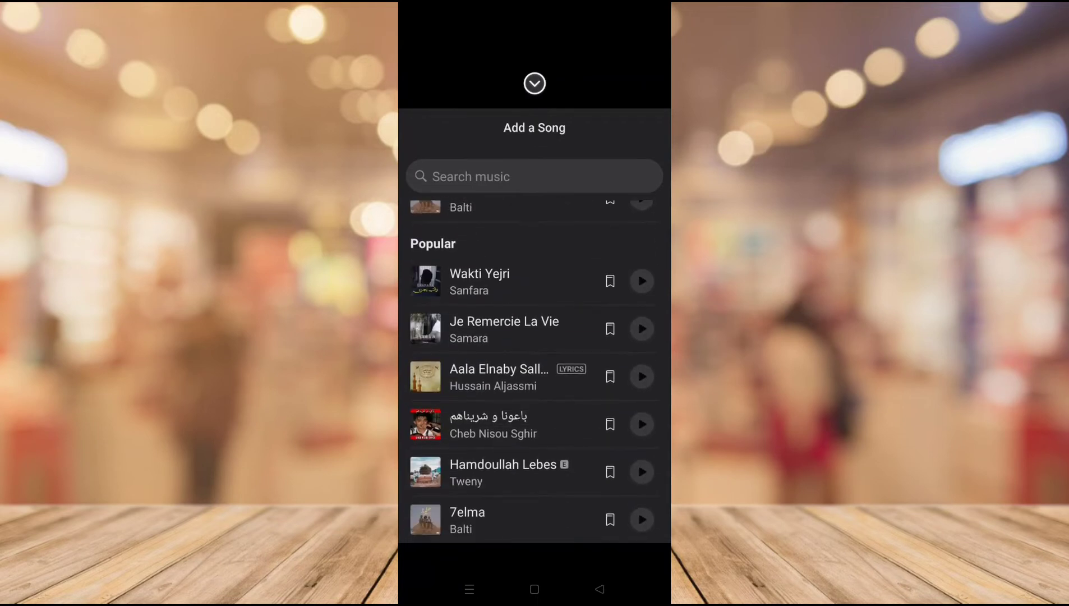
pyautogui.scroll(-2, 532, 370)
pyautogui.scroll(-2, 532, 371)
pyautogui.scroll(-1, 430, 422)
pyautogui.scroll(-4, 463, 302)
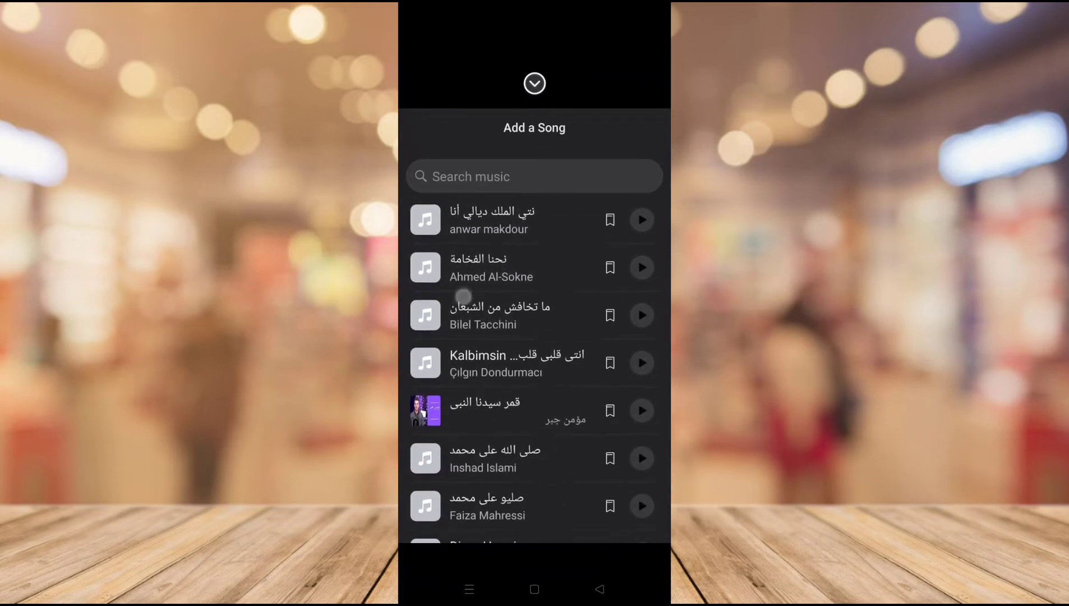
pyautogui.scroll(-4, 466, 308)
pyautogui.scroll(-5, 499, 490)
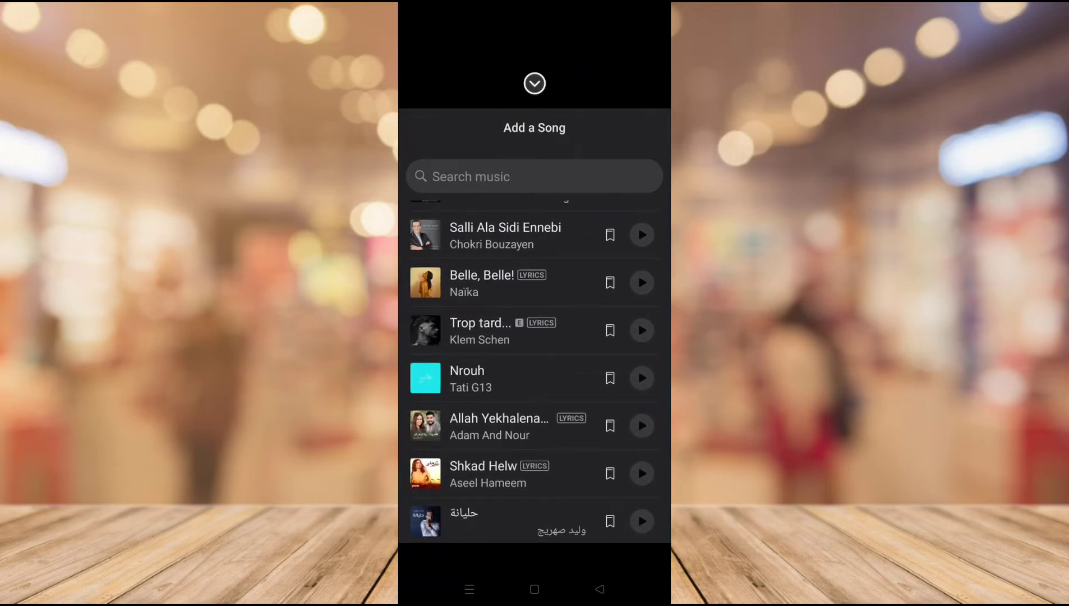
pyautogui.scroll(-5, 508, 327)
pyautogui.scroll(8, 489, 480)
pyautogui.scroll(8, 504, 370)
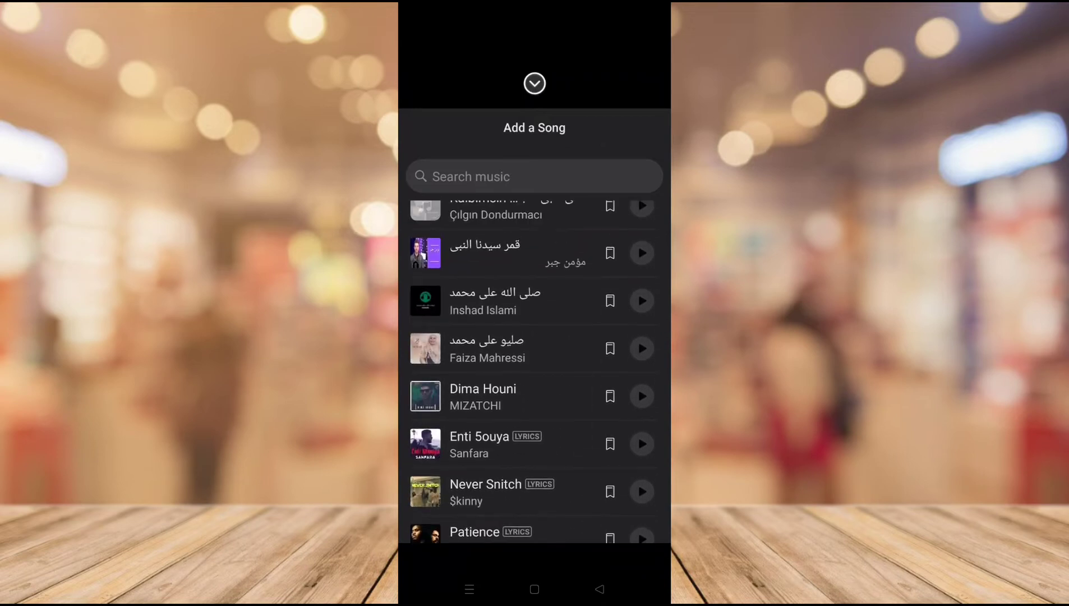
pyautogui.scroll(-10, 493, 393)
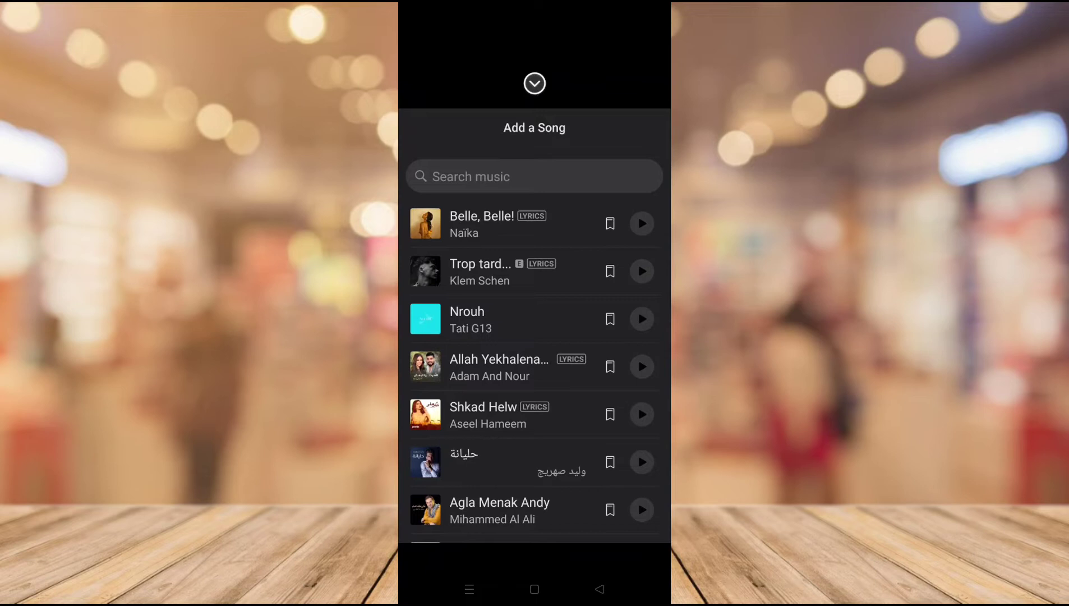
pyautogui.scroll(-10, 477, 293)
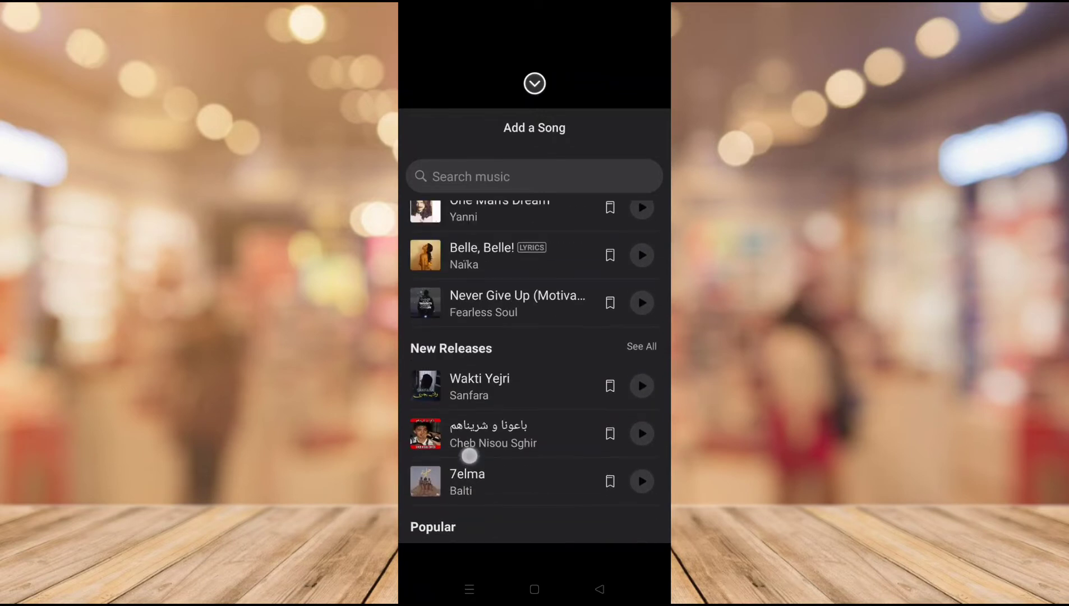
pyautogui.scroll(-5, 466, 453)
pyautogui.scroll(2, 464, 416)
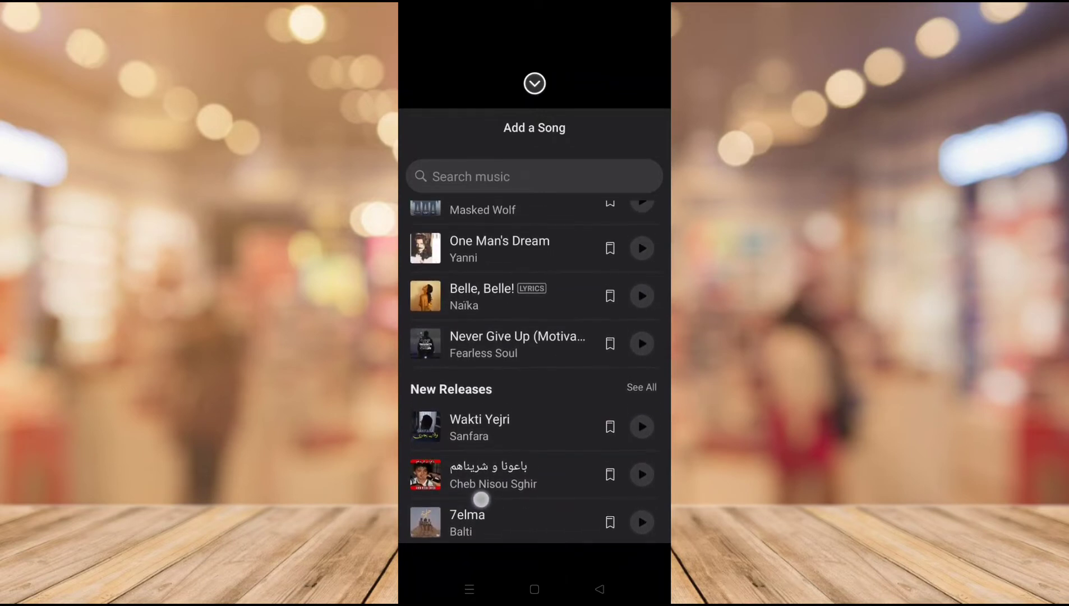
# Add Naïka's 'Belle, Belle!' as a lyrics sticker on the Reminder photo and return to the draft.
pyautogui.click(460, 300)
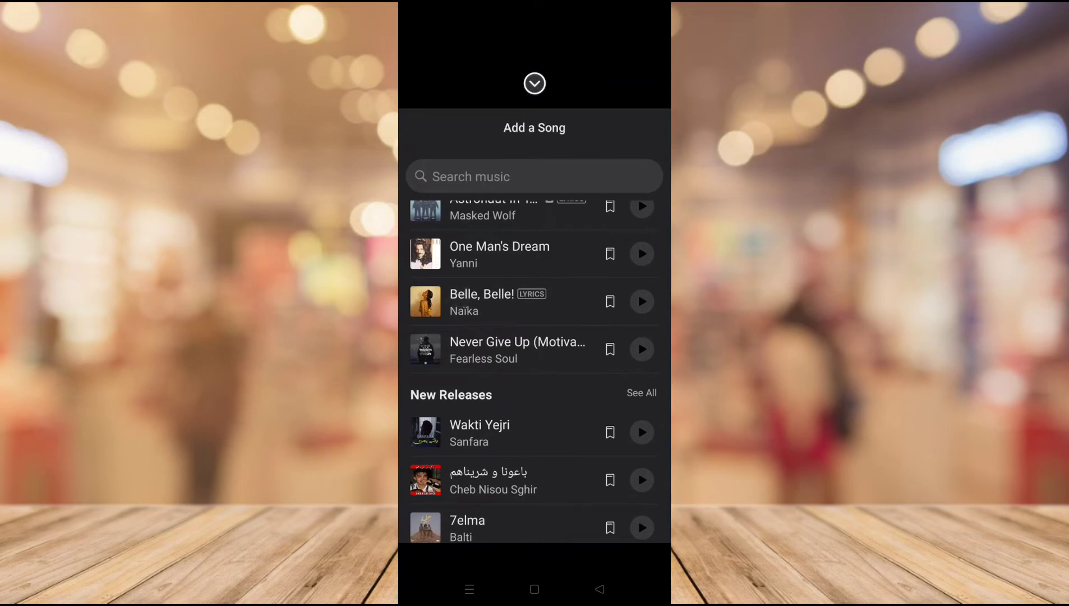
pyautogui.click(634, 505)
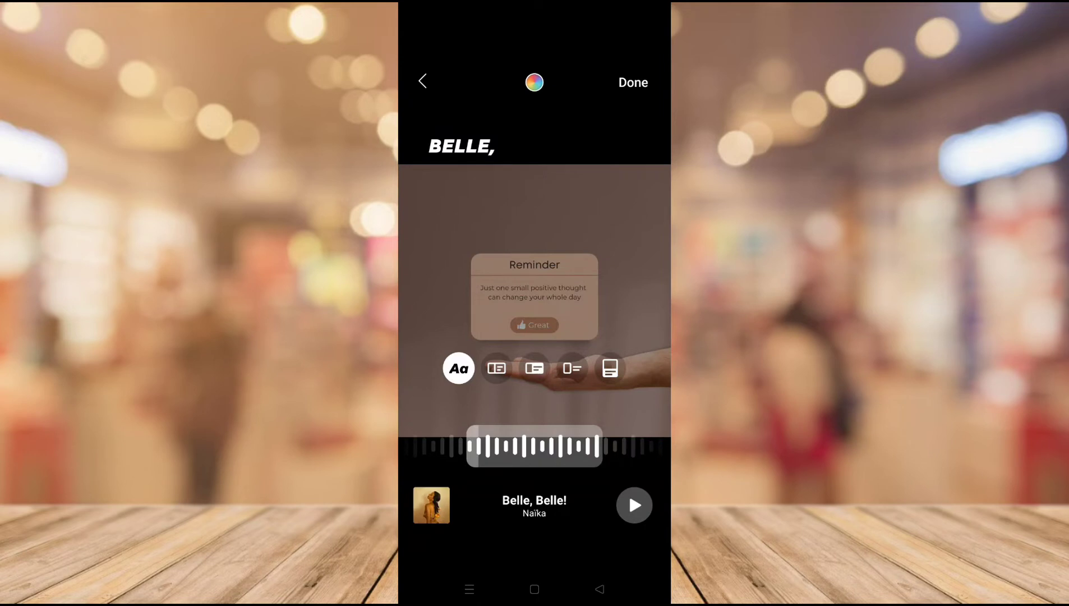
pyautogui.click(633, 82)
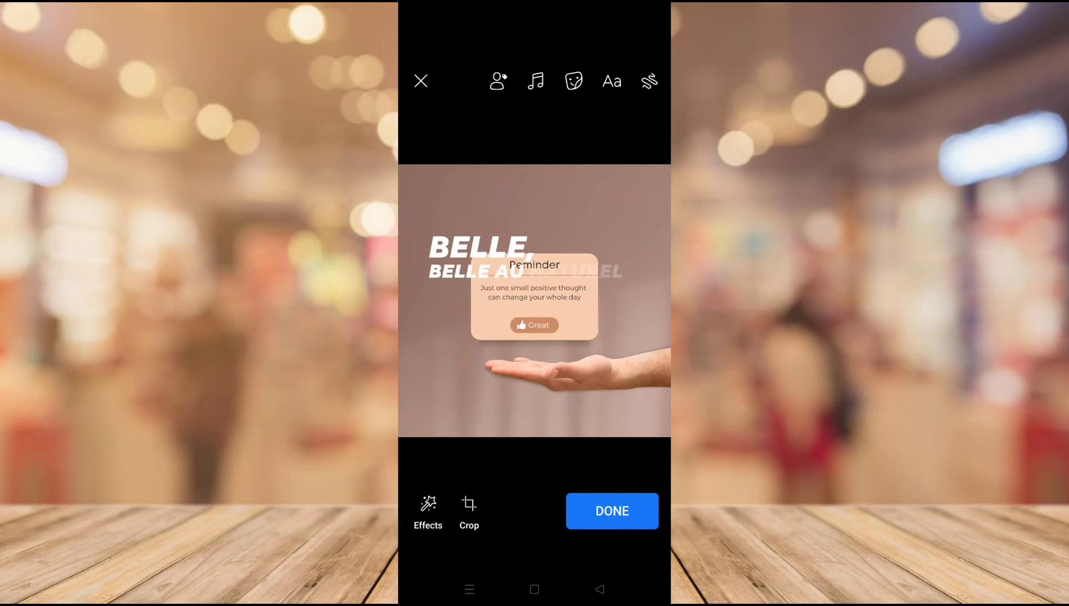
pyautogui.click(612, 511)
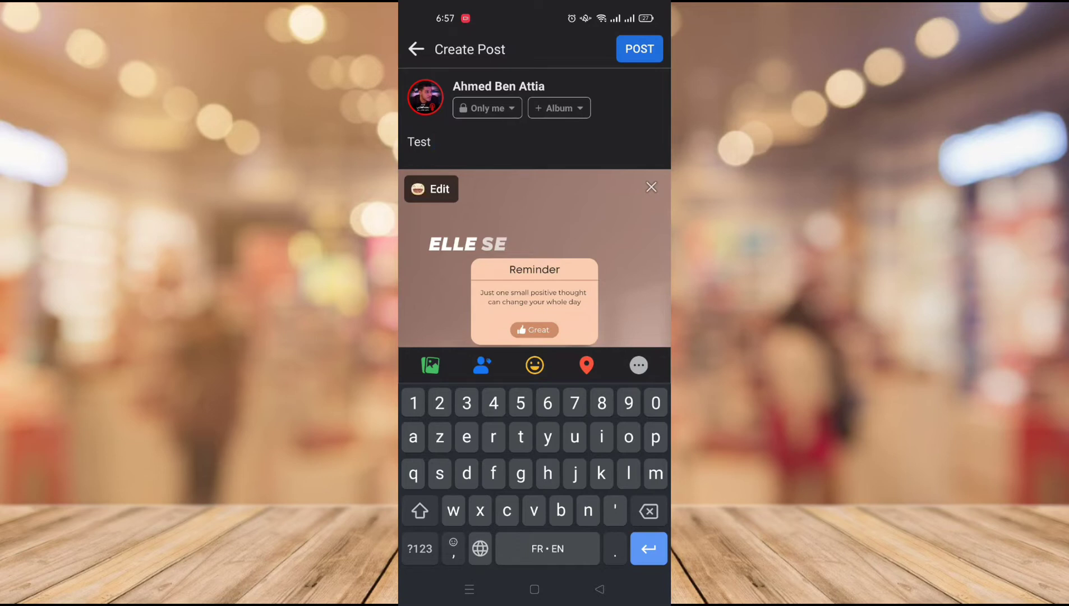
# Post the 'Test' photo with its song from the Create Post screen.
pyautogui.click(639, 49)
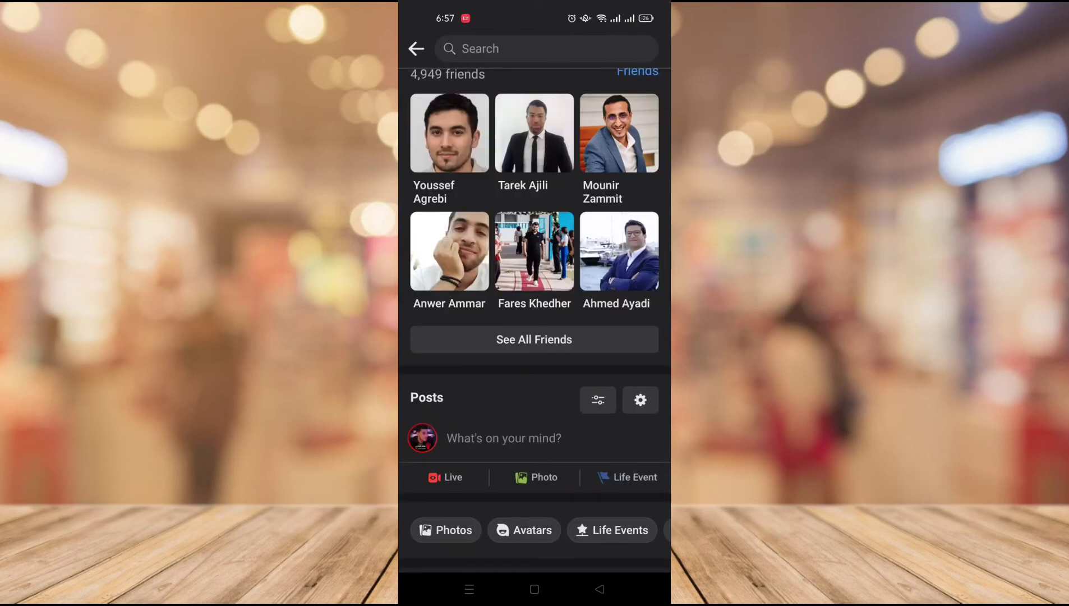
# Find the new Test post in the feed, play it as a video, then return.
pyautogui.scroll(-5, 453, 222)
pyautogui.scroll(-3, 535, 337)
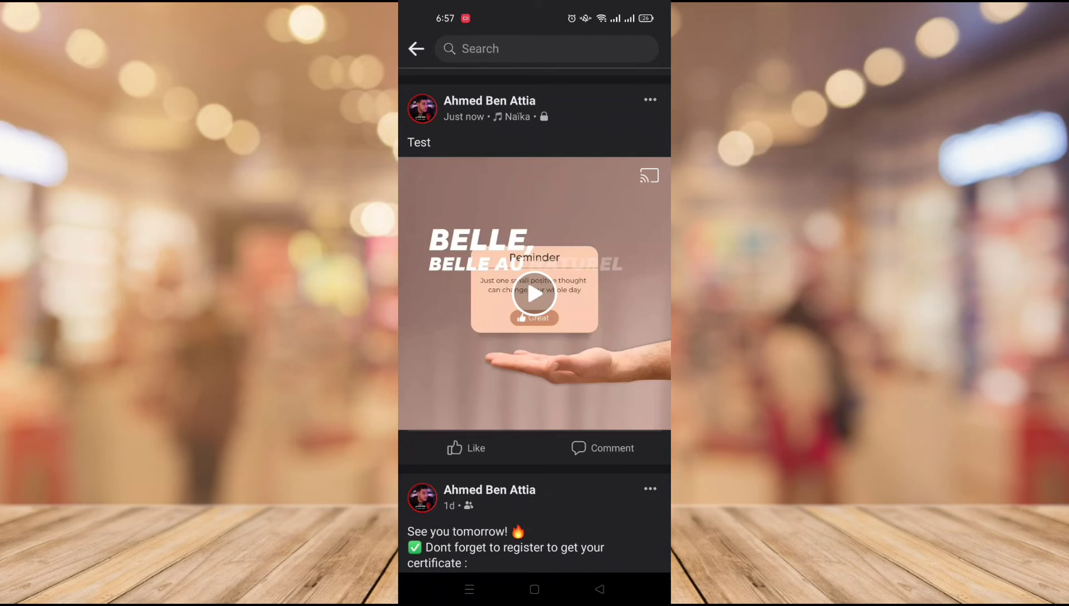
pyautogui.click(534, 293)
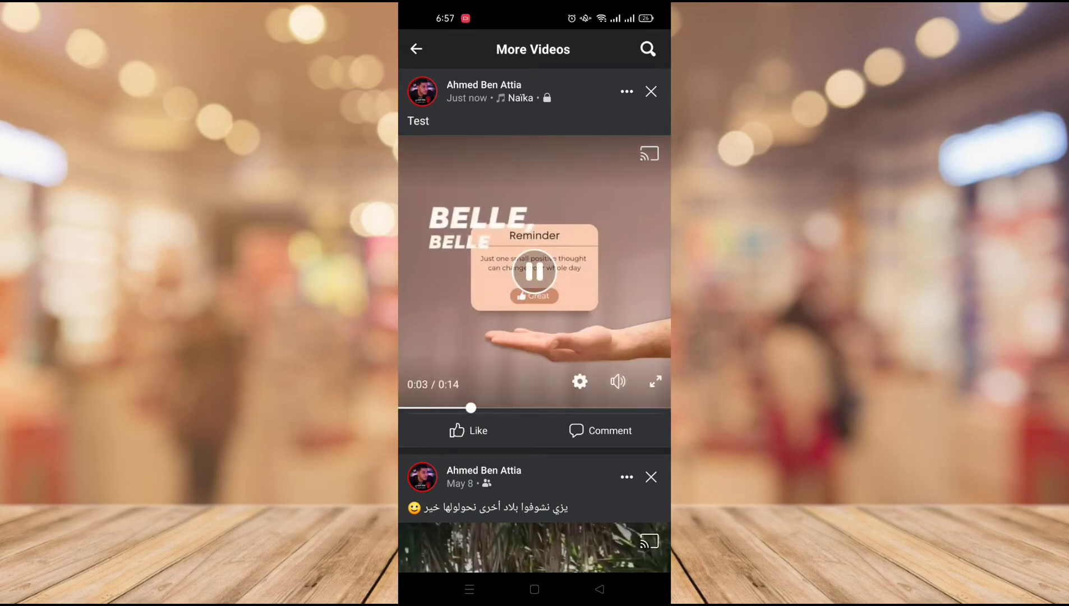
pyautogui.click(600, 589)
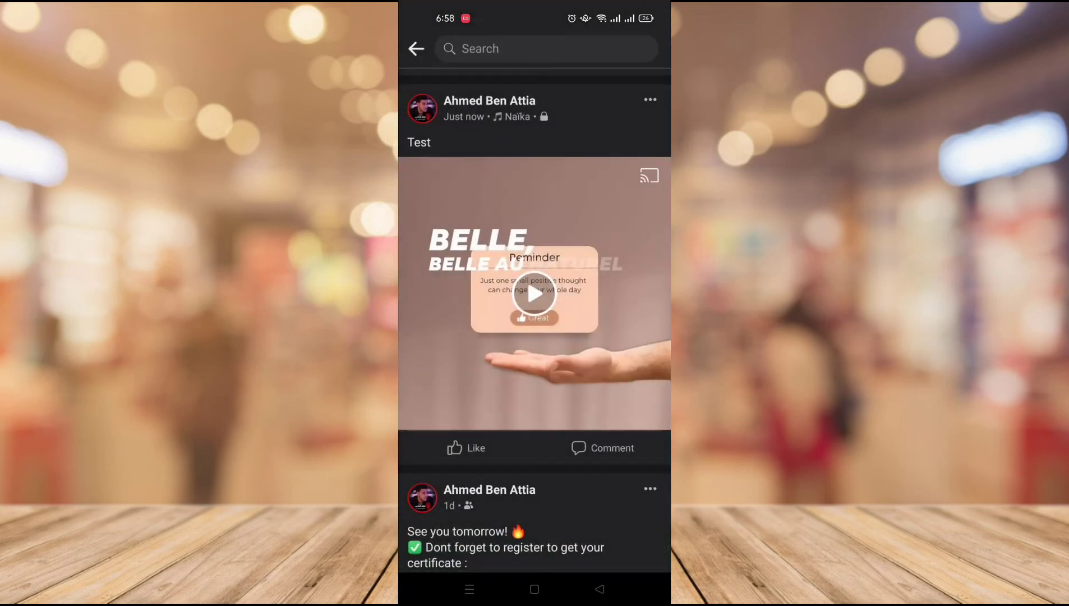